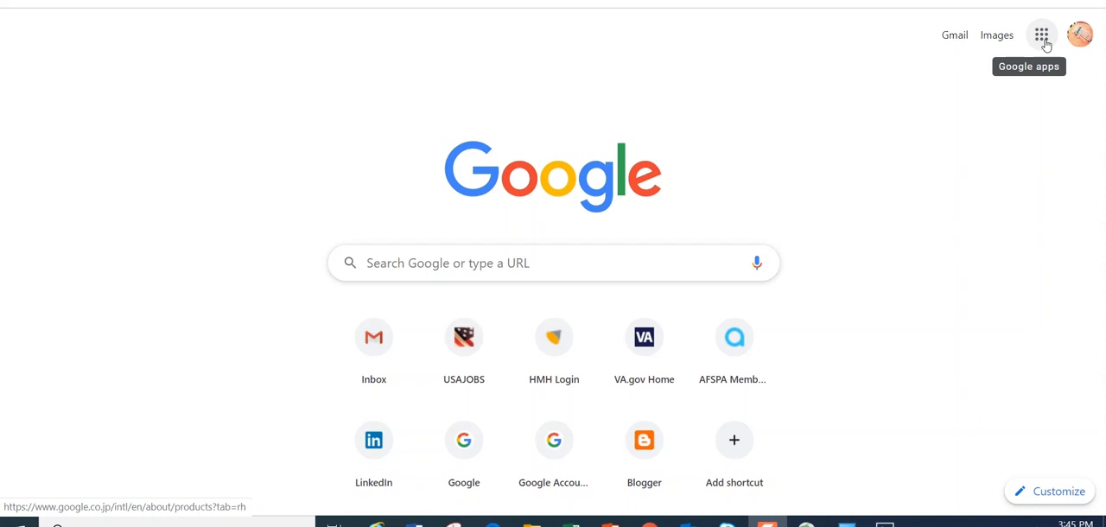
# Open Google Docs and create a new blank document
pyautogui.click(1043, 39)
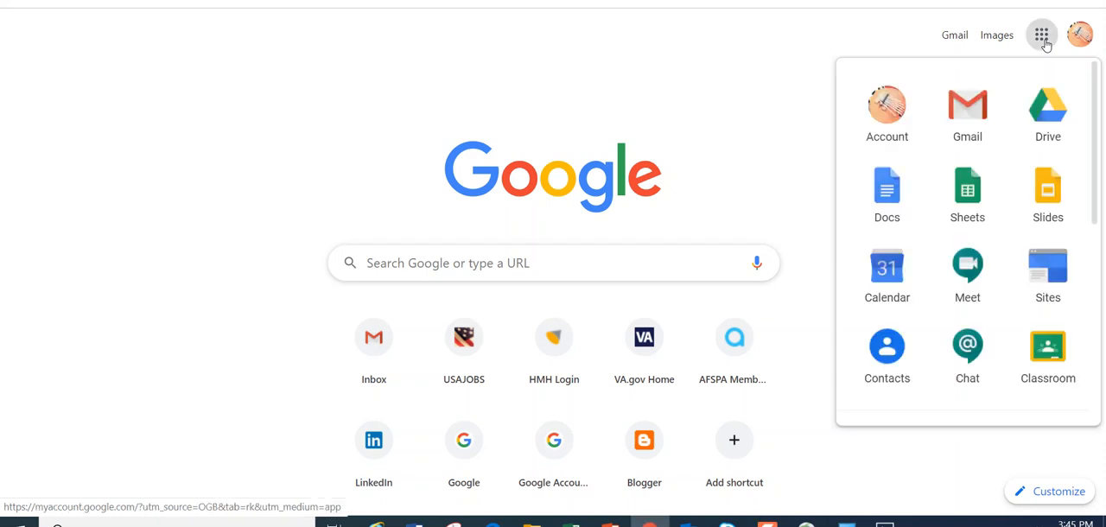
pyautogui.click(883, 199)
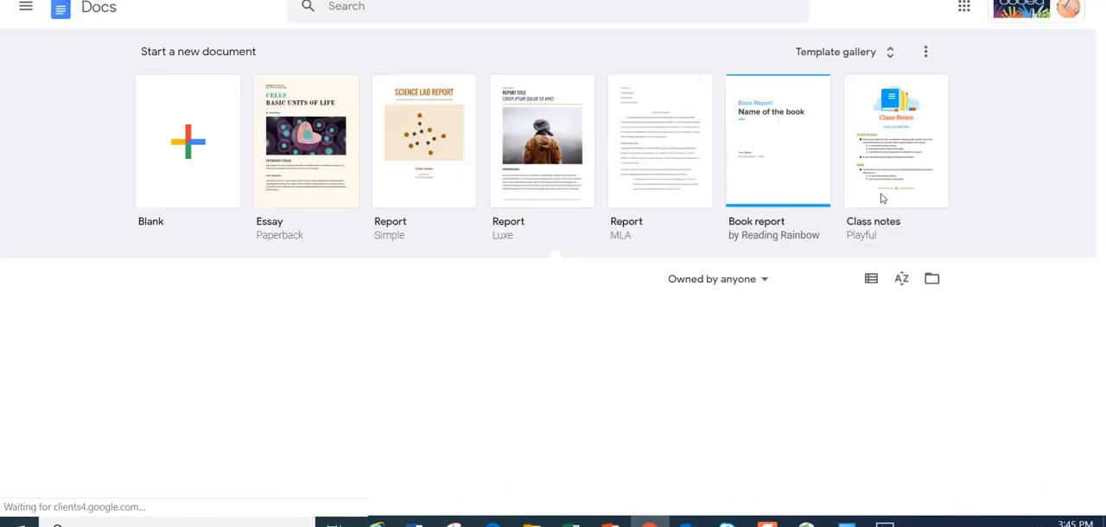
pyautogui.click(185, 148)
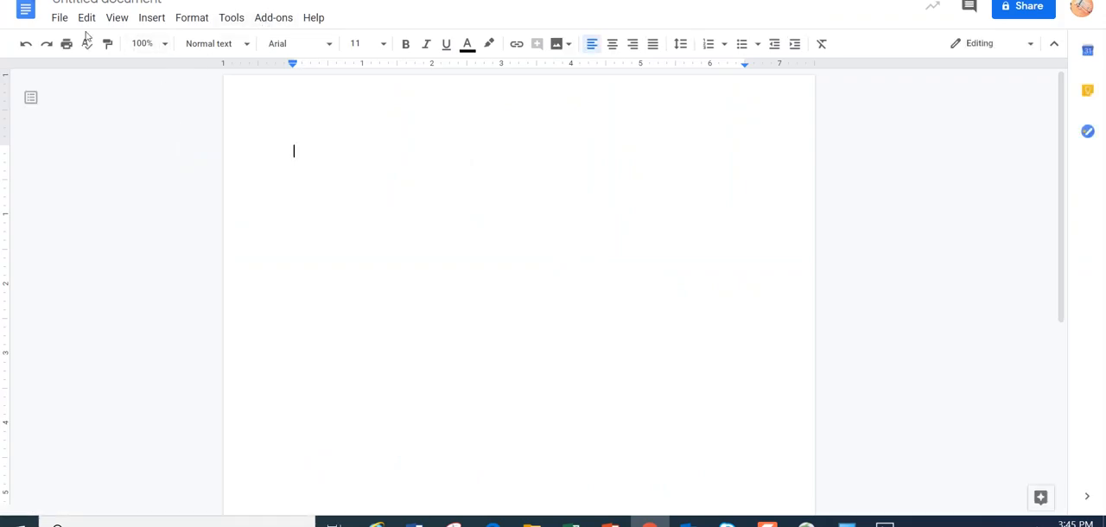
# View the Highlight Tool add-on's settings and close them again
pyautogui.click(273, 20)
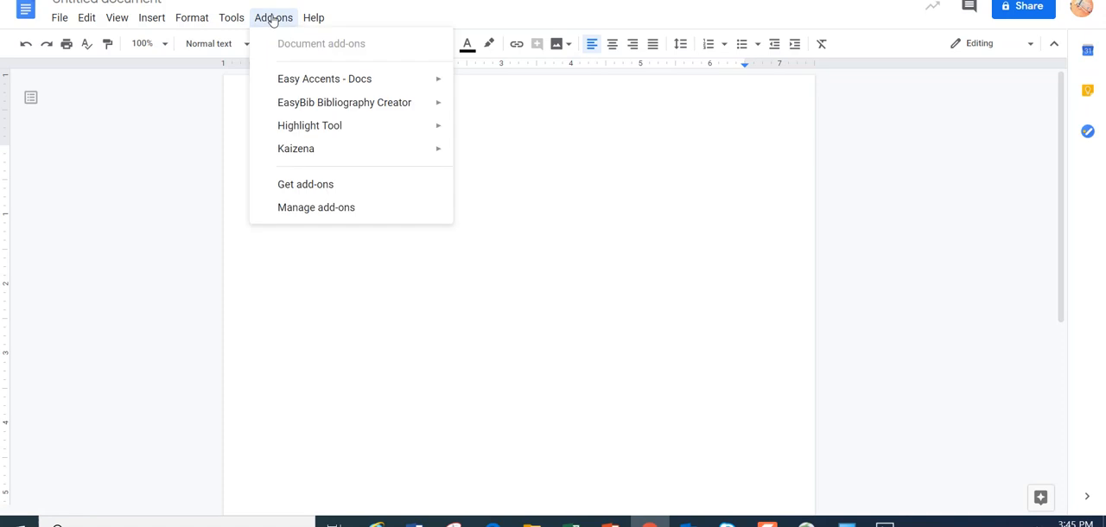
pyautogui.moveTo(403, 126)
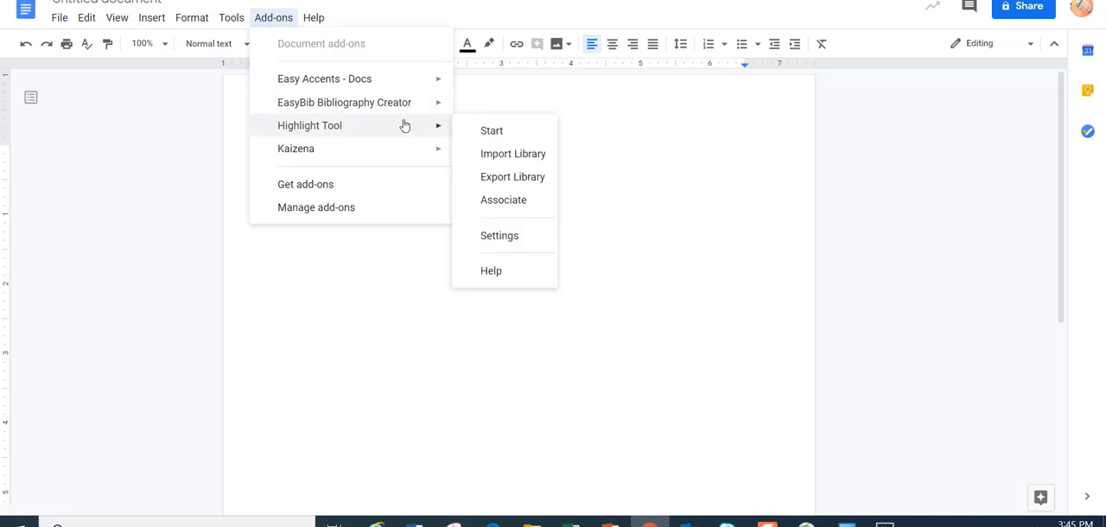
pyautogui.click(508, 236)
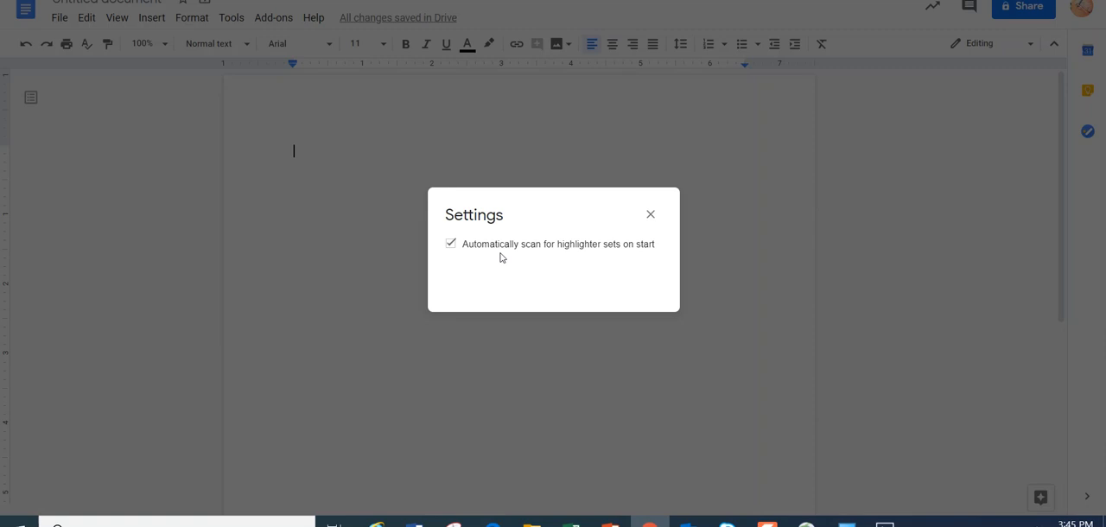
pyautogui.click(649, 215)
# Start the Highlight Tool add-on in the document
pyautogui.click(285, 22)
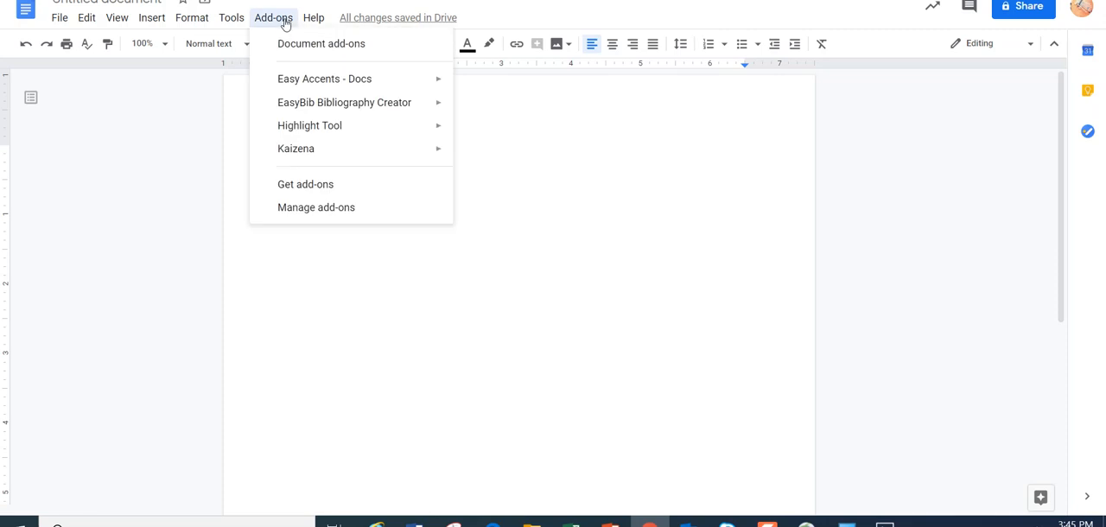
pyautogui.moveTo(299, 76)
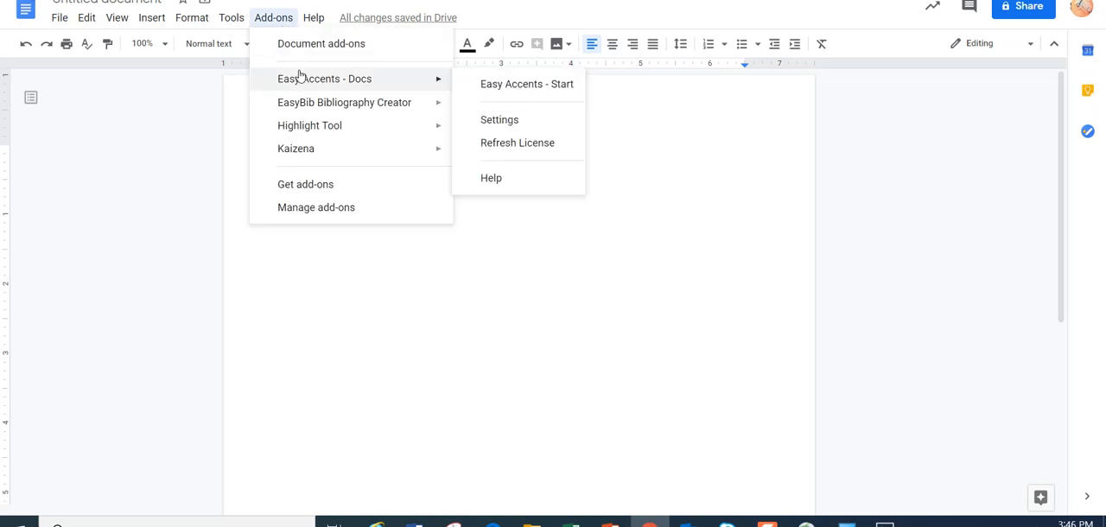
pyautogui.moveTo(432, 126)
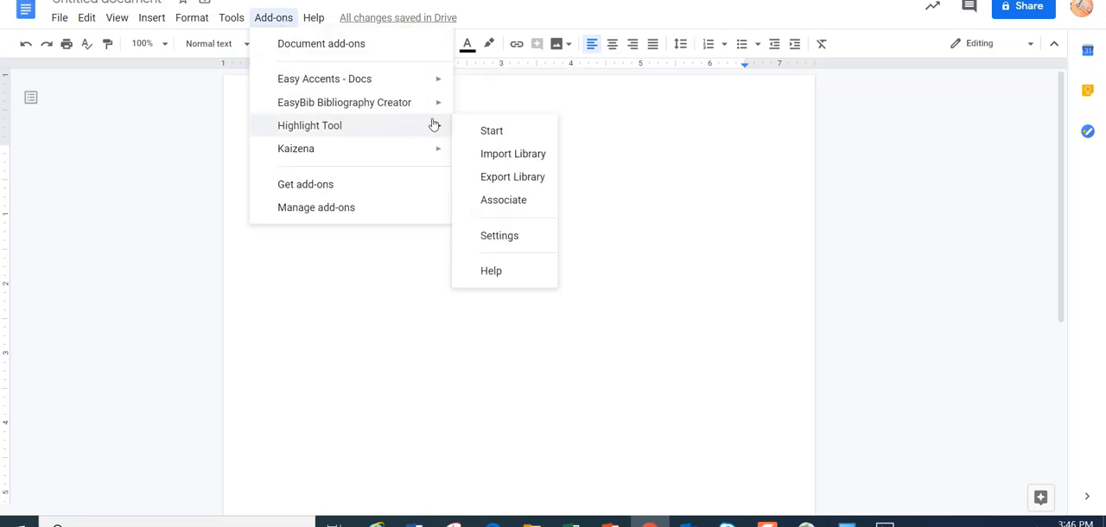
pyautogui.click(486, 133)
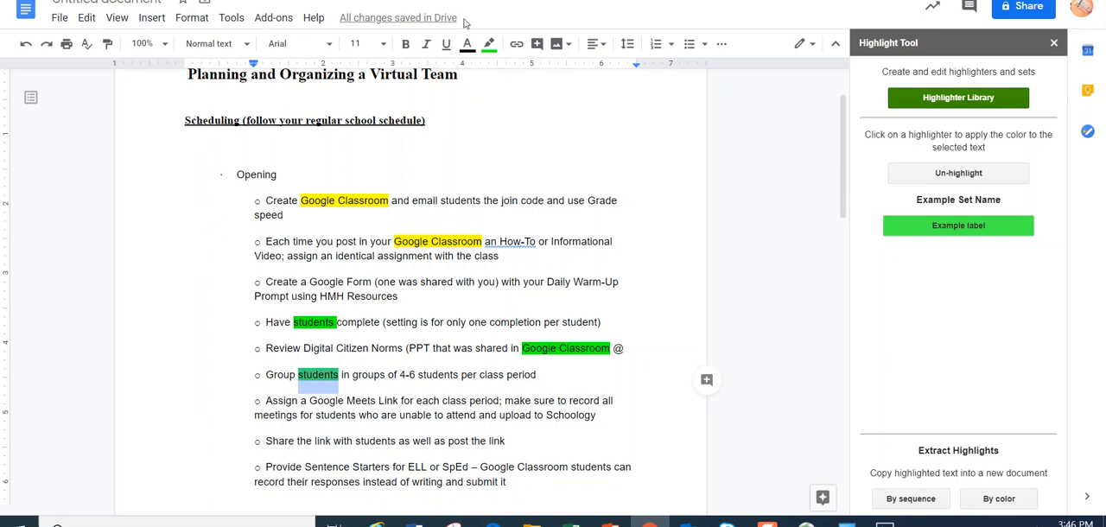
# Apply green highlighting to "students" in the Group students bullet and to "Google Classroom" in the Sentence Starters bullet
pyautogui.click(488, 44)
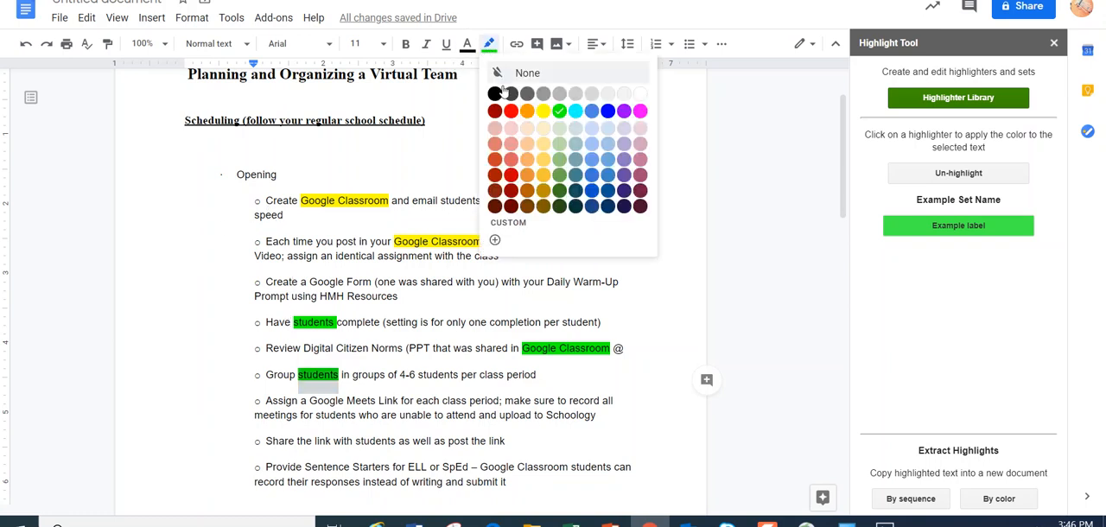
pyautogui.click(560, 111)
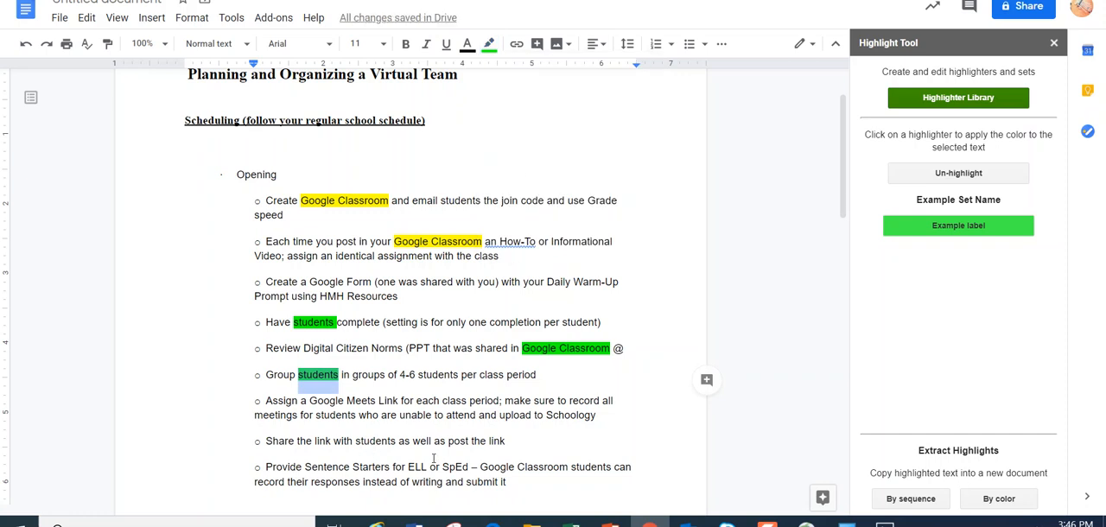
pyautogui.moveTo(479, 466); pyautogui.dragTo(569, 467)
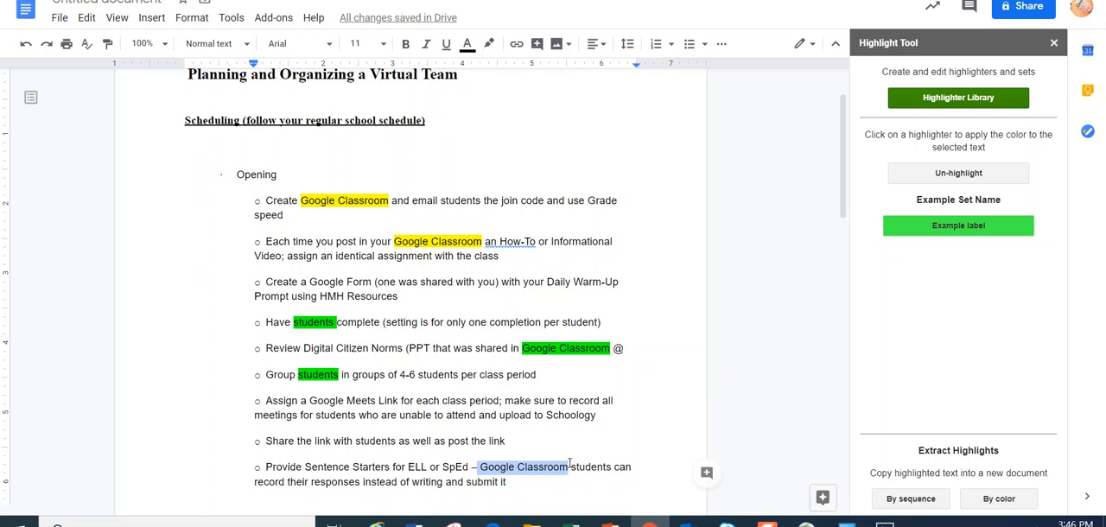
pyautogui.click(489, 43)
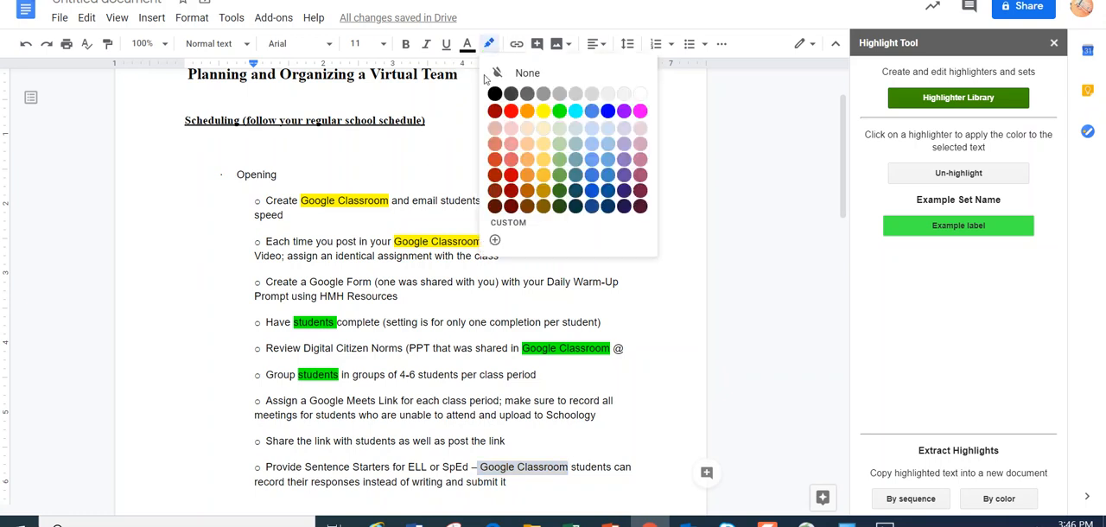
pyautogui.click(572, 113)
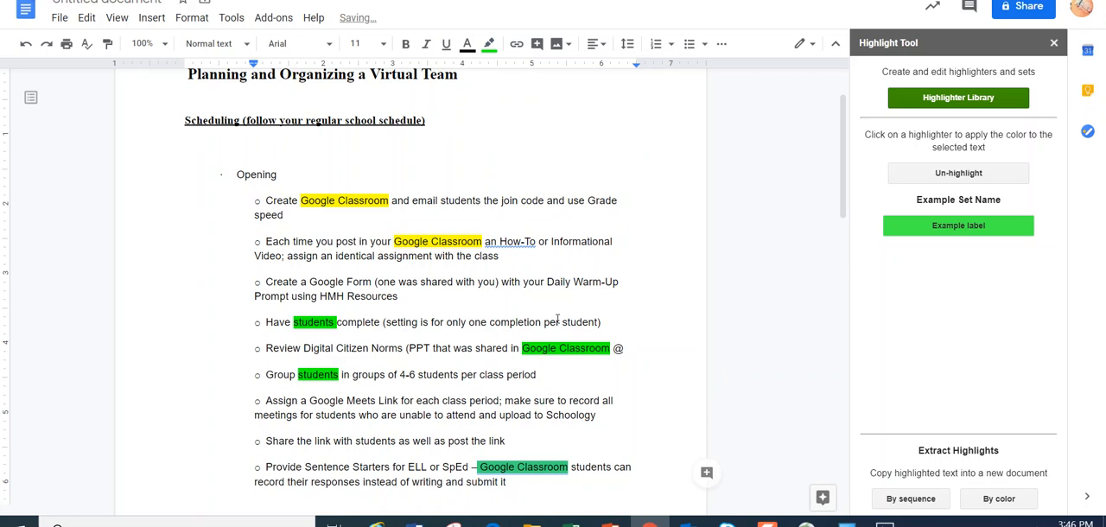
# Highlight the word "student" in green at the end of the "Have students complete" bullet
pyautogui.moveTo(562, 321); pyautogui.dragTo(594, 322)
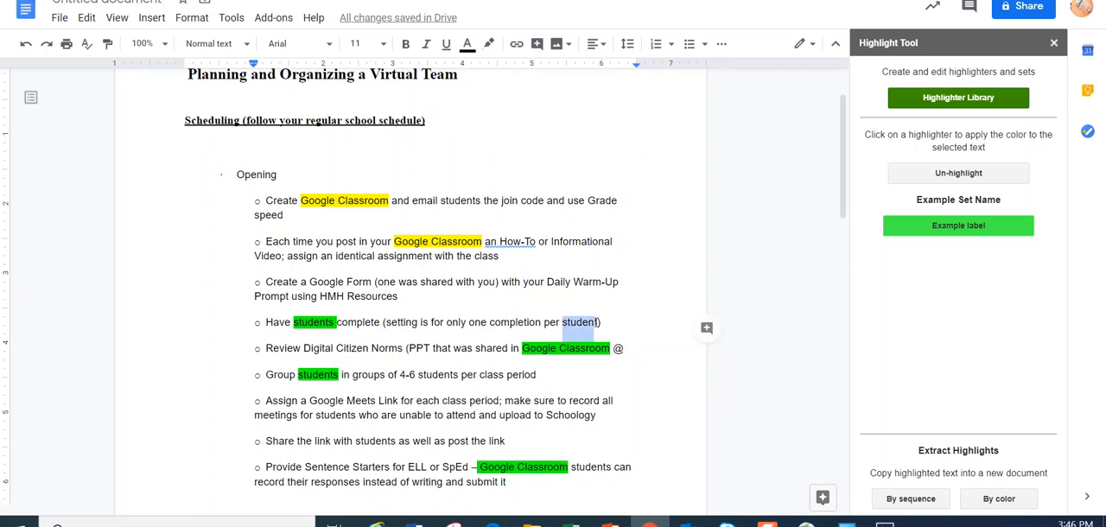
pyautogui.click(595, 323)
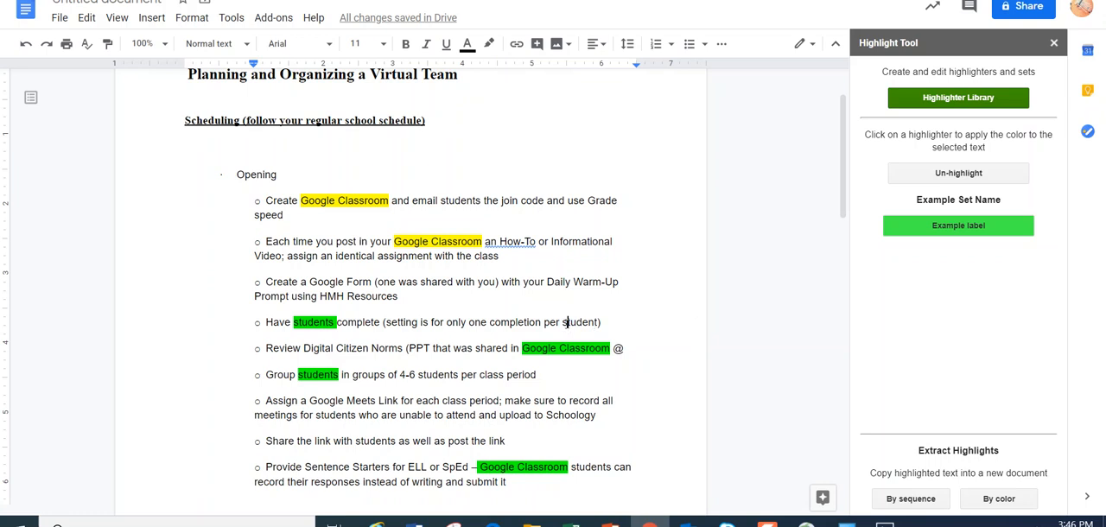
pyautogui.moveTo(566, 323); pyautogui.dragTo(599, 321)
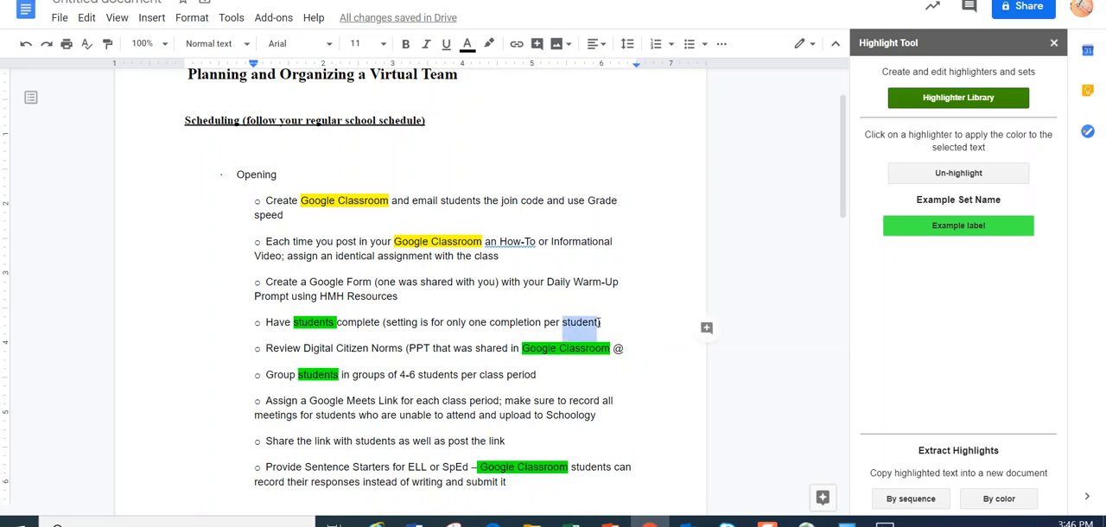
pyautogui.click(489, 44)
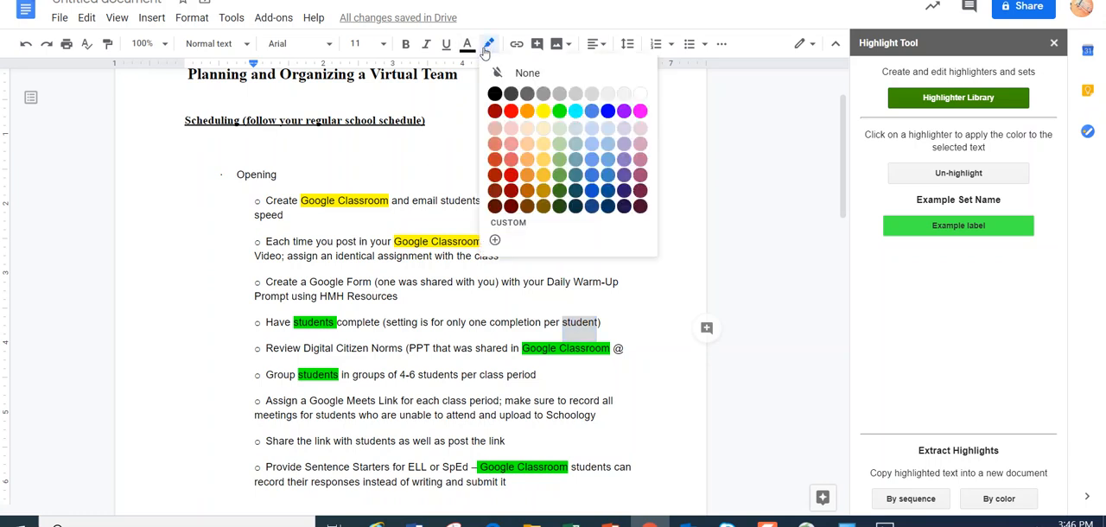
pyautogui.click(564, 111)
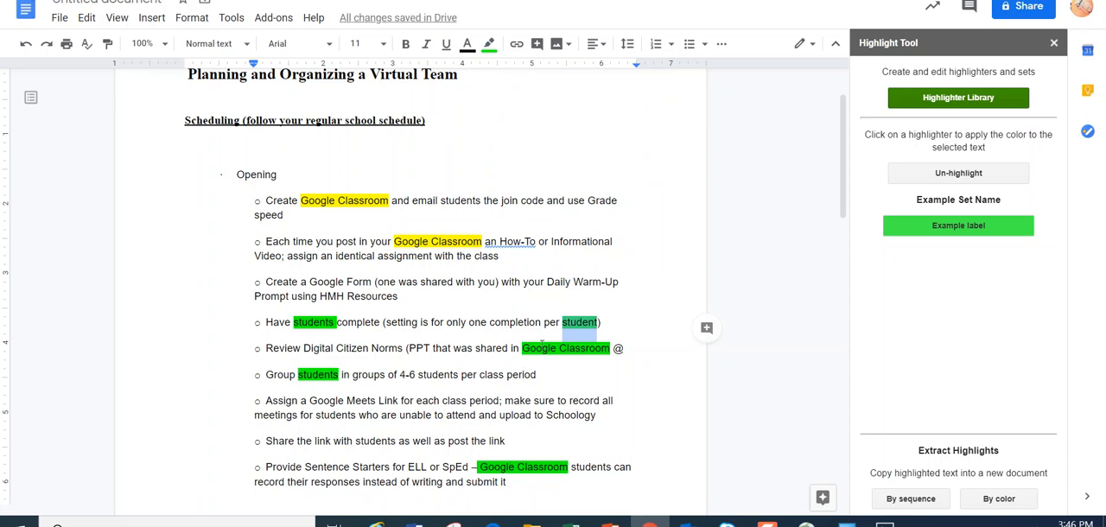
# Change the highlight of "Google Classroom" to yellow in the Review Digital Citizen Norms and Sentence Starters bullets
pyautogui.moveTo(522, 353); pyautogui.dragTo(615, 348)
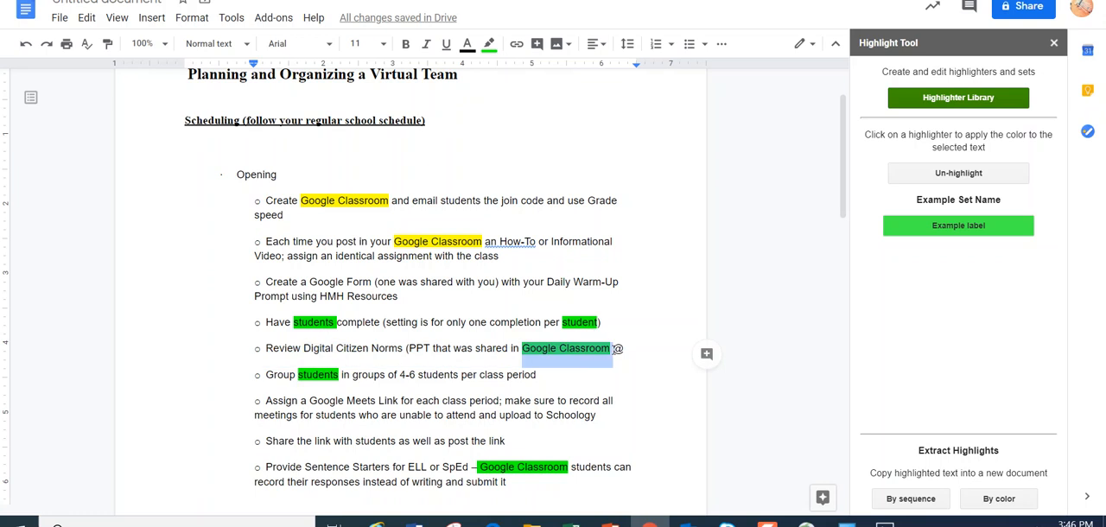
pyautogui.click(490, 44)
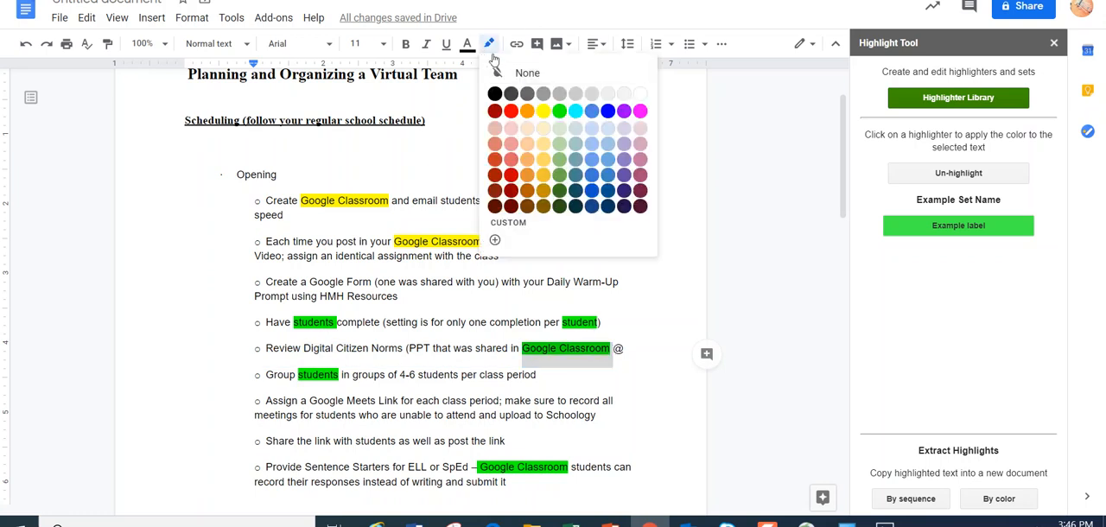
pyautogui.click(543, 111)
pyautogui.moveTo(477, 466); pyautogui.dragTo(562, 463)
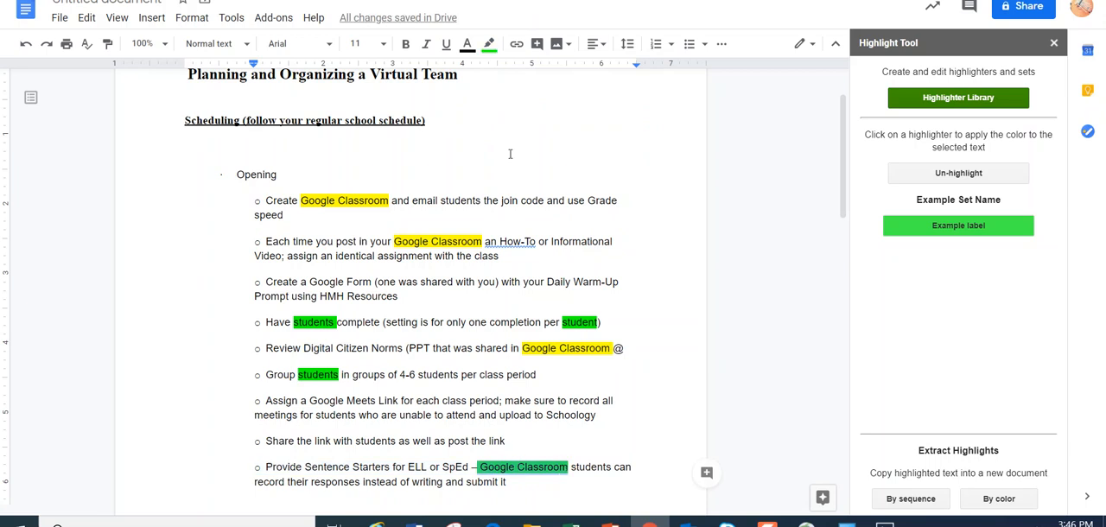
pyautogui.click(489, 45)
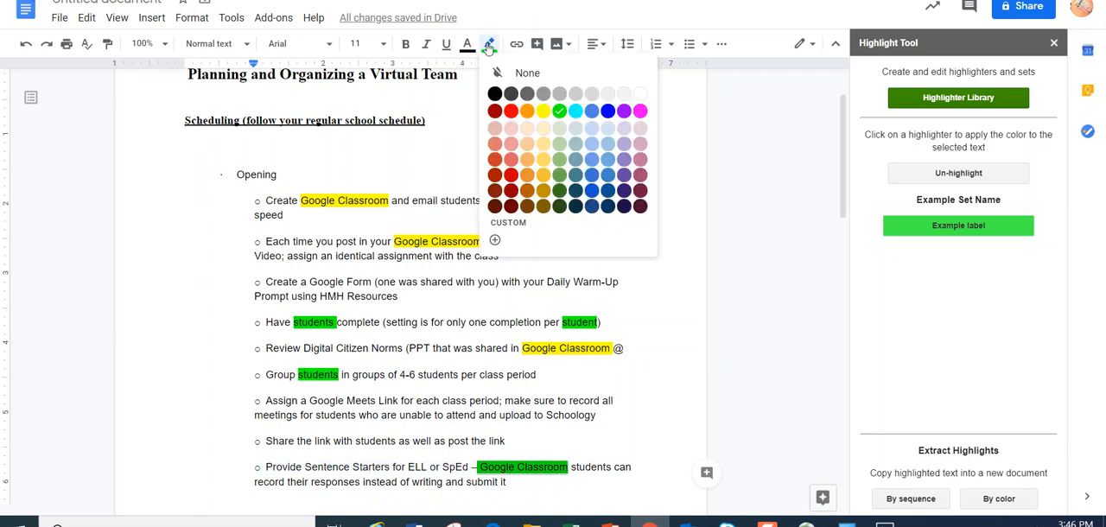
pyautogui.click(542, 112)
# Highlight "students" after "Google Classroom" in the Sentence Starters bullet in green
pyautogui.moveTo(613, 468); pyautogui.dragTo(571, 467)
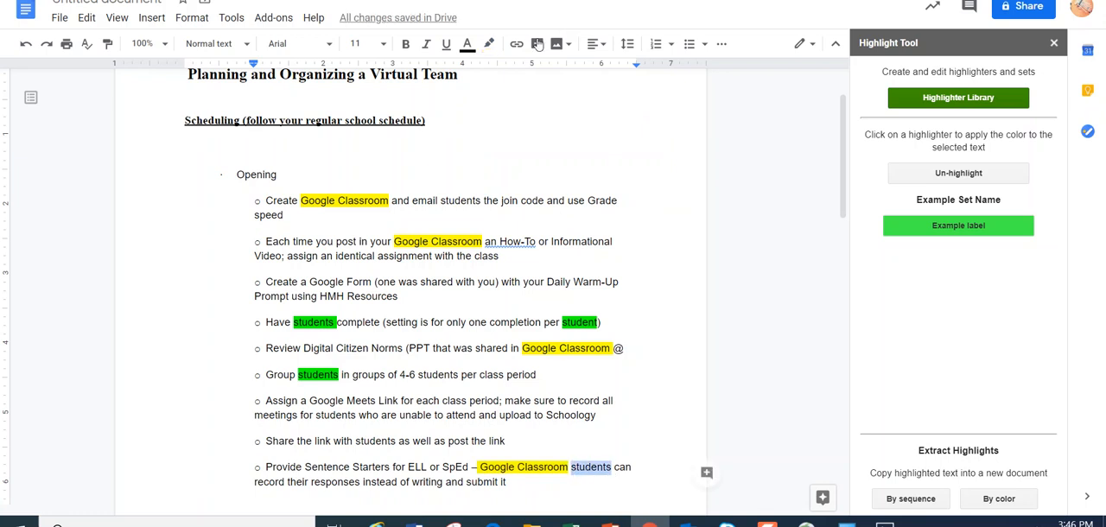
pyautogui.click(489, 45)
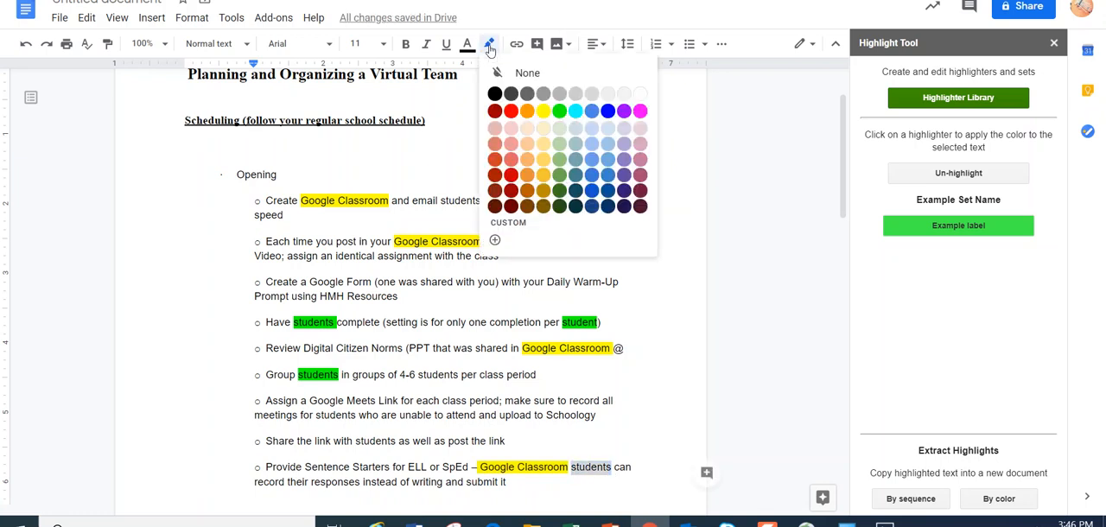
pyautogui.click(559, 111)
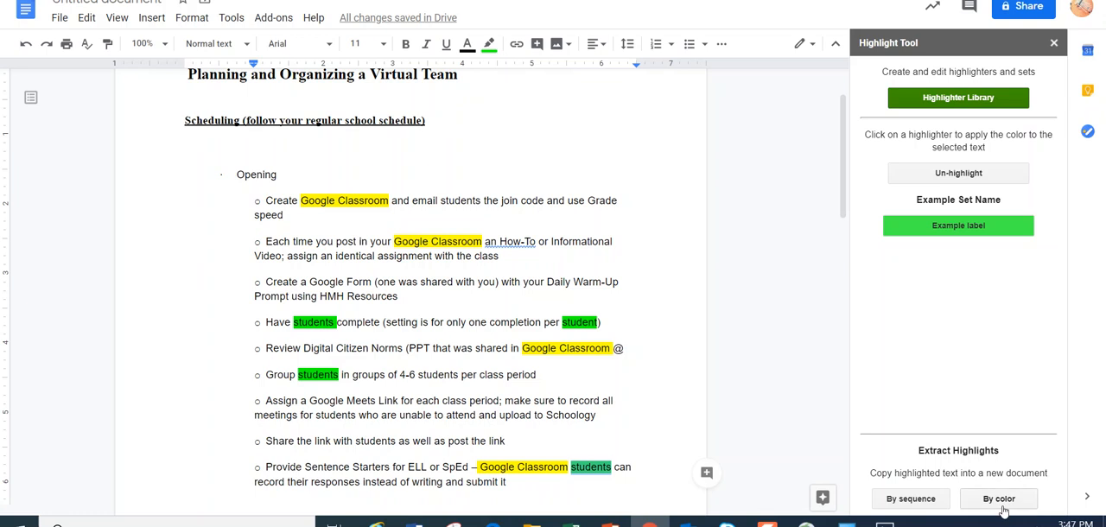
# Extract the highlighted text by color into the current document and dismiss the completion dialog
pyautogui.click(1001, 503)
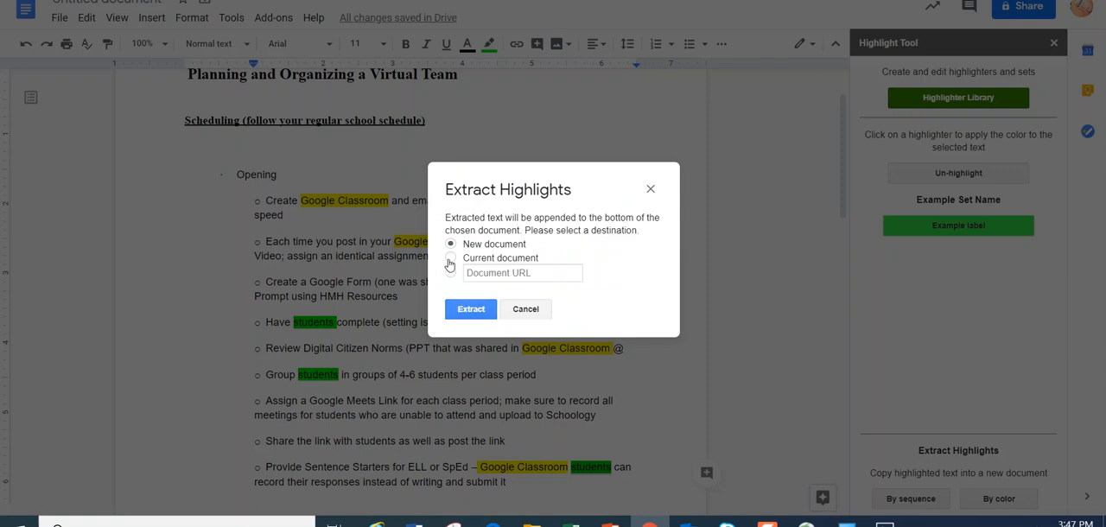
pyautogui.click(450, 258)
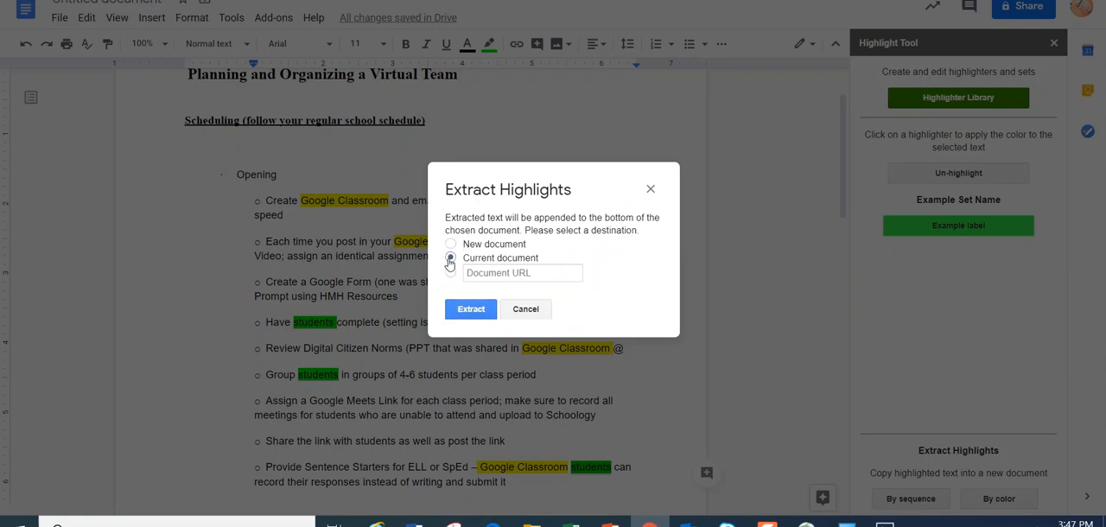
pyautogui.click(464, 311)
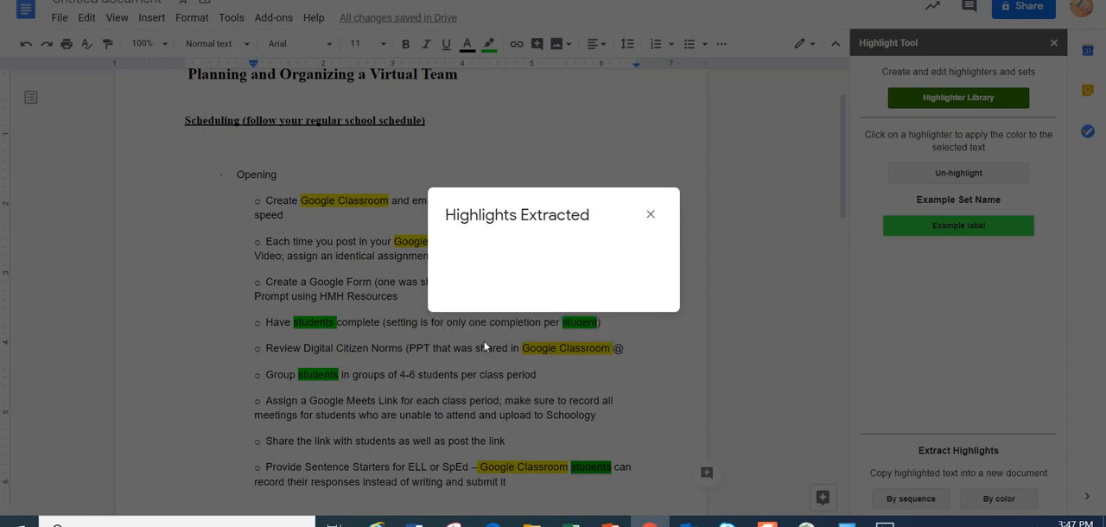
pyautogui.click(651, 216)
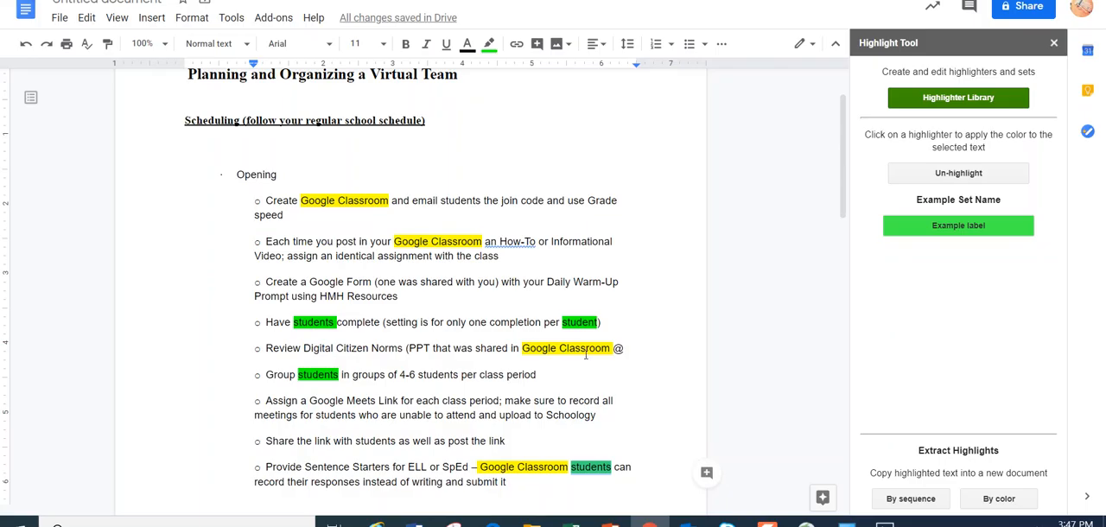
# Examine the Labeling Key table, especially "Google Classroom" in its green row, against the highlighted bullets above
pyautogui.scroll(-5, 586, 348)
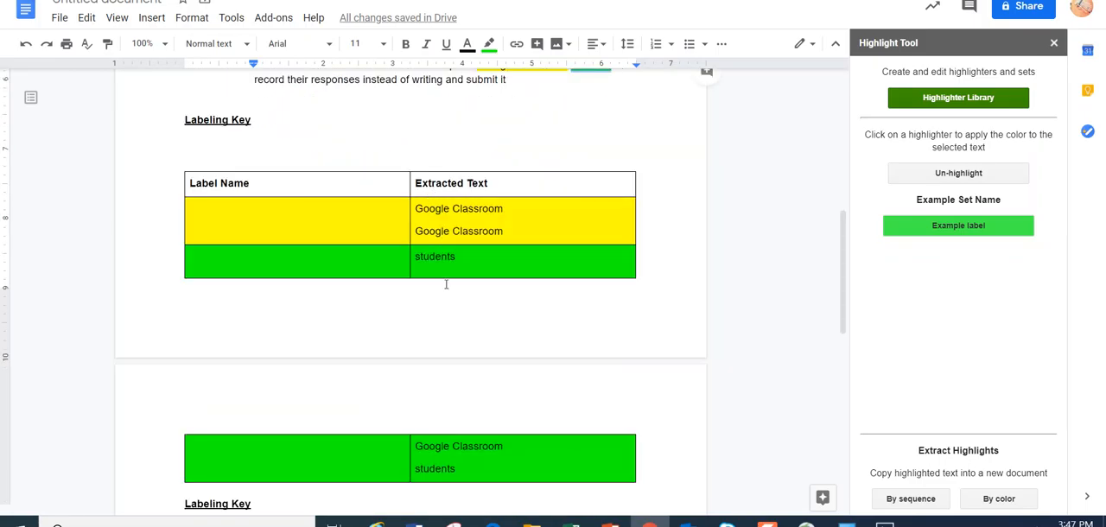
pyautogui.moveTo(497, 446); pyautogui.dragTo(415, 446)
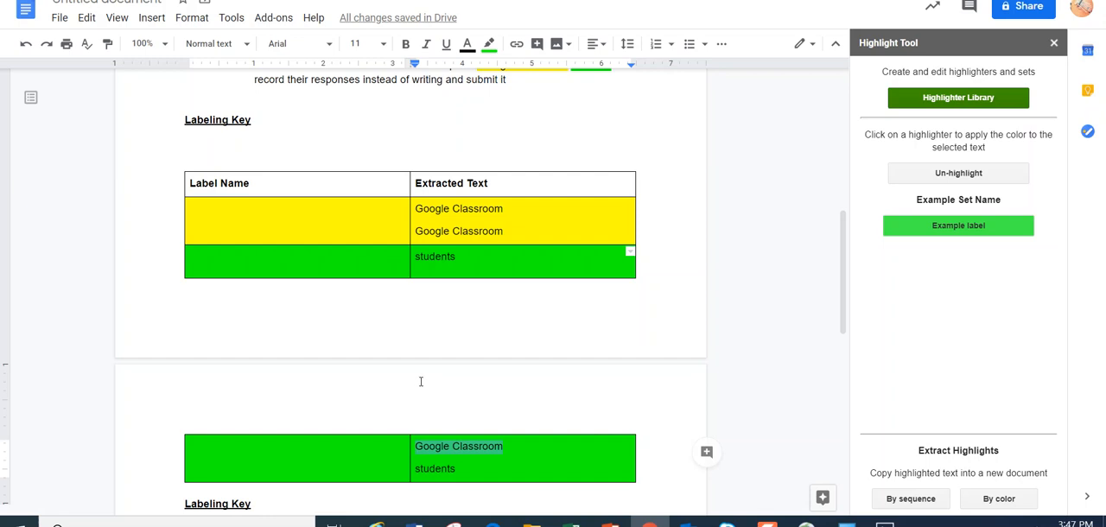
pyautogui.scroll(4, 421, 381)
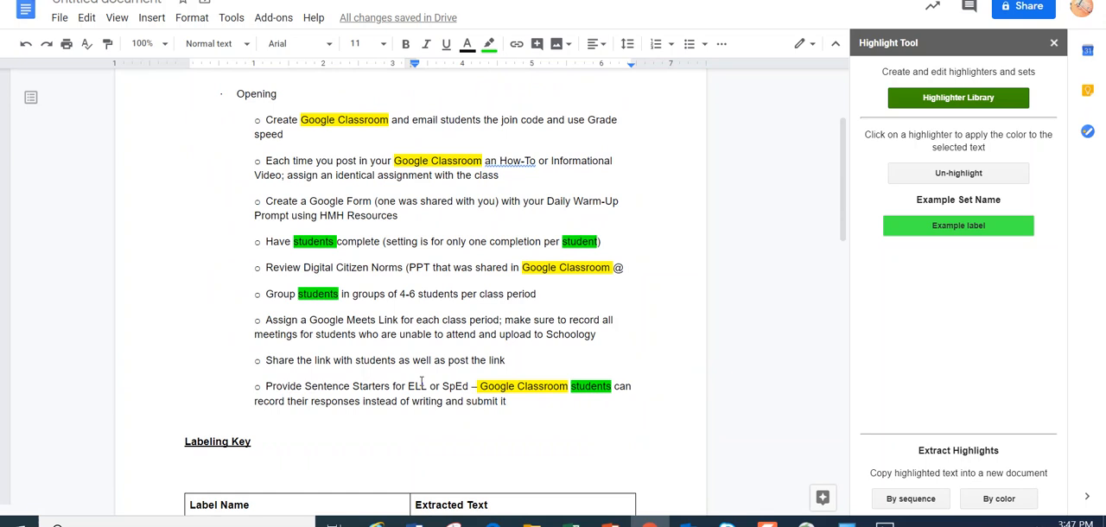